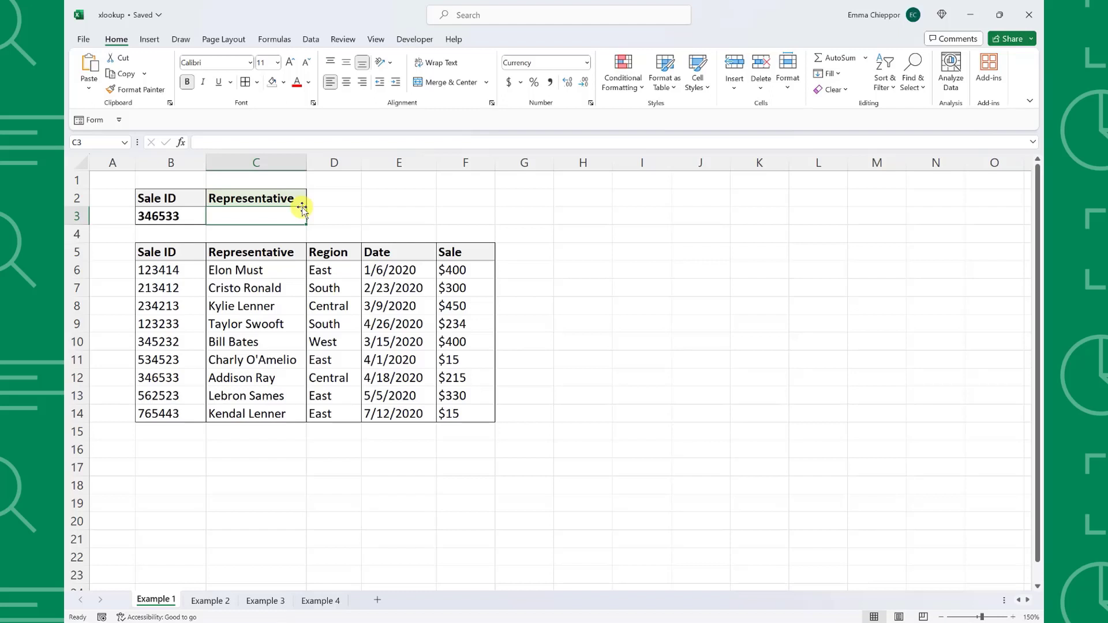
- In C3, enter =XLOOKUP(B3,B5:B14,C5:C14) to return the representative for the Sale ID in B3
text(=)
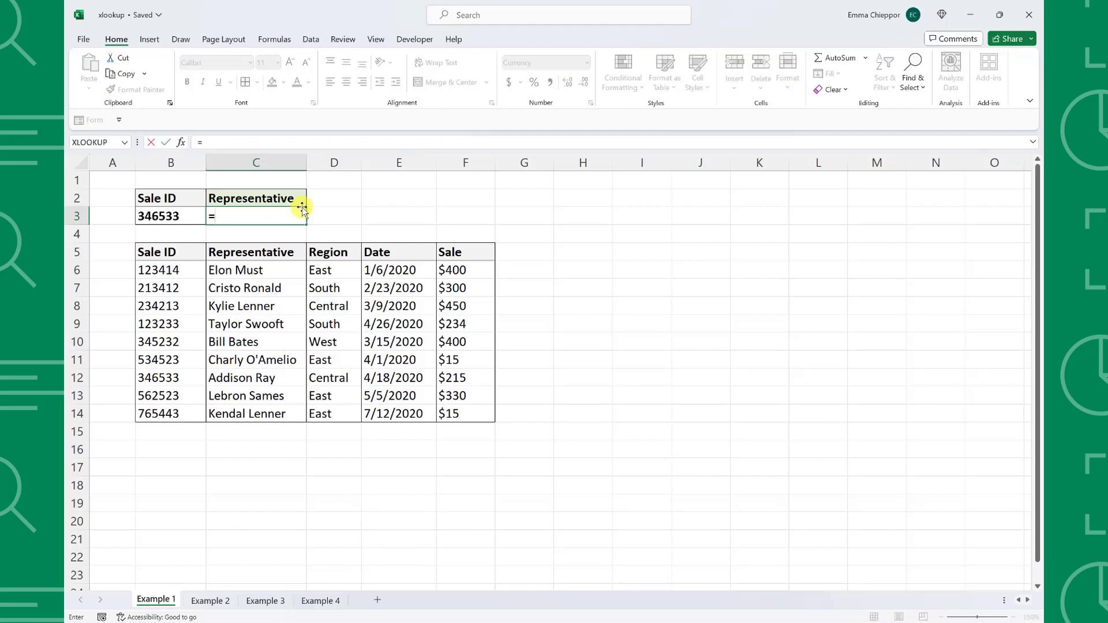
text(xlookup()
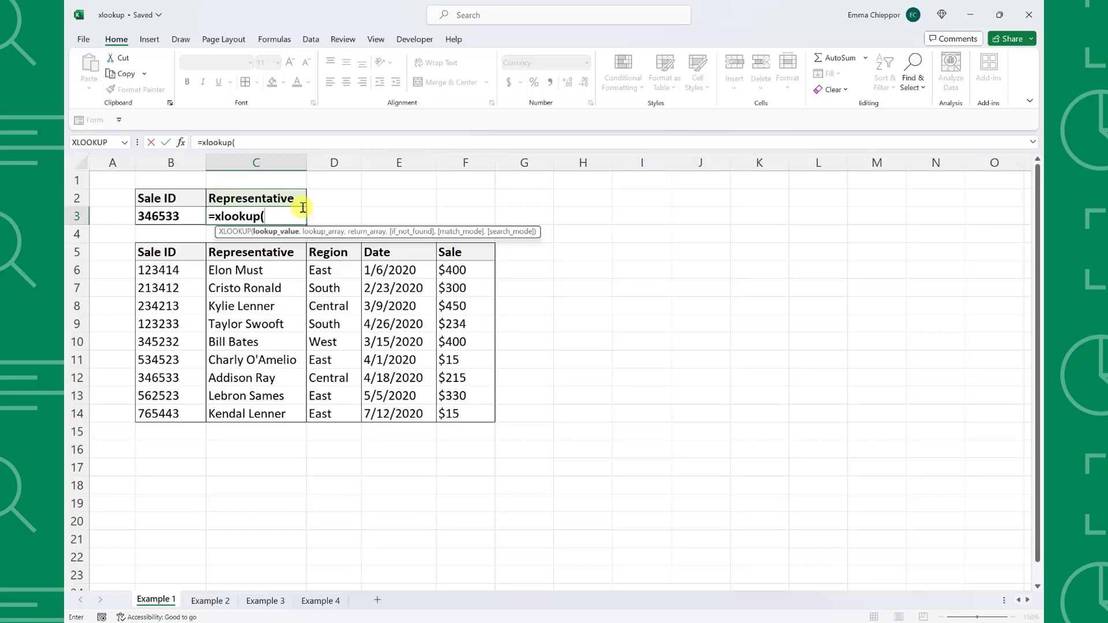
click(191, 216)
text(,)
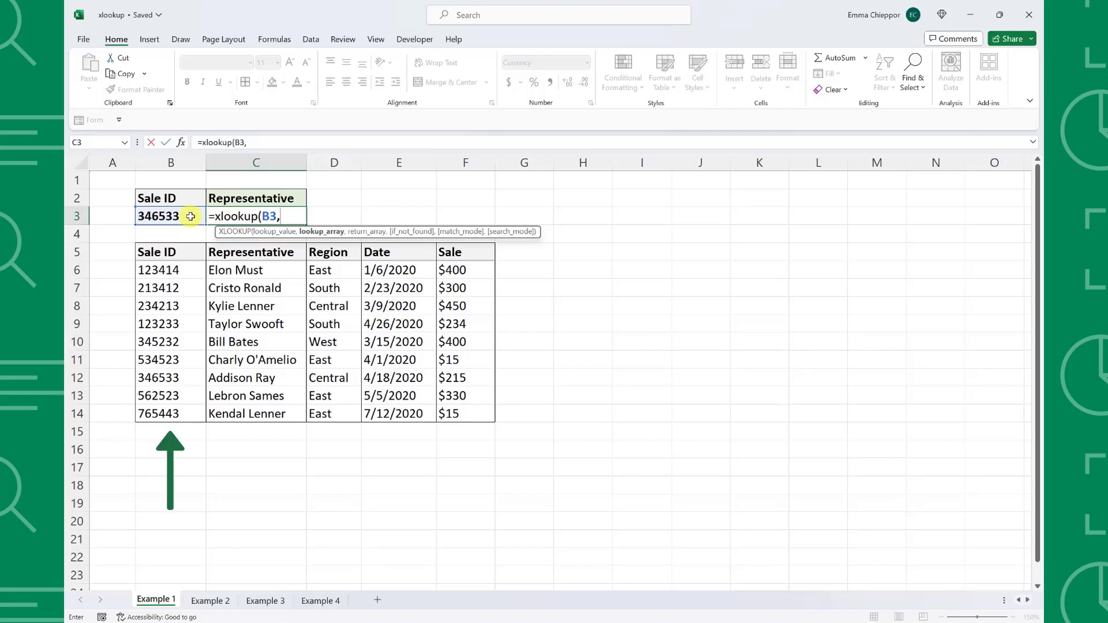
drag(176, 252, 192, 410)
text(,)
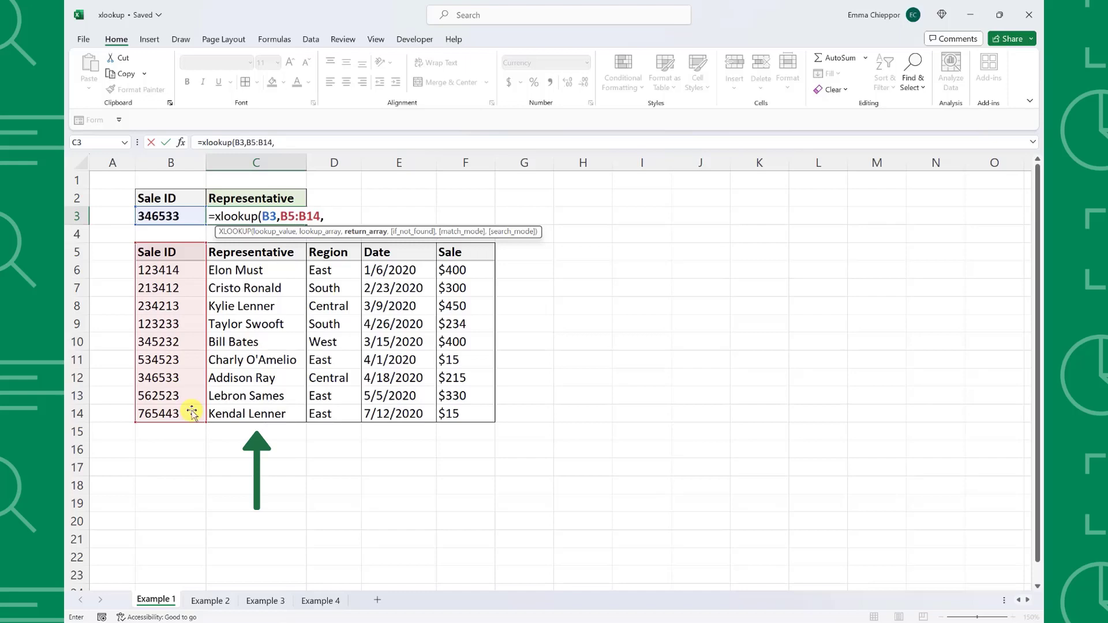
drag(247, 252, 250, 414)
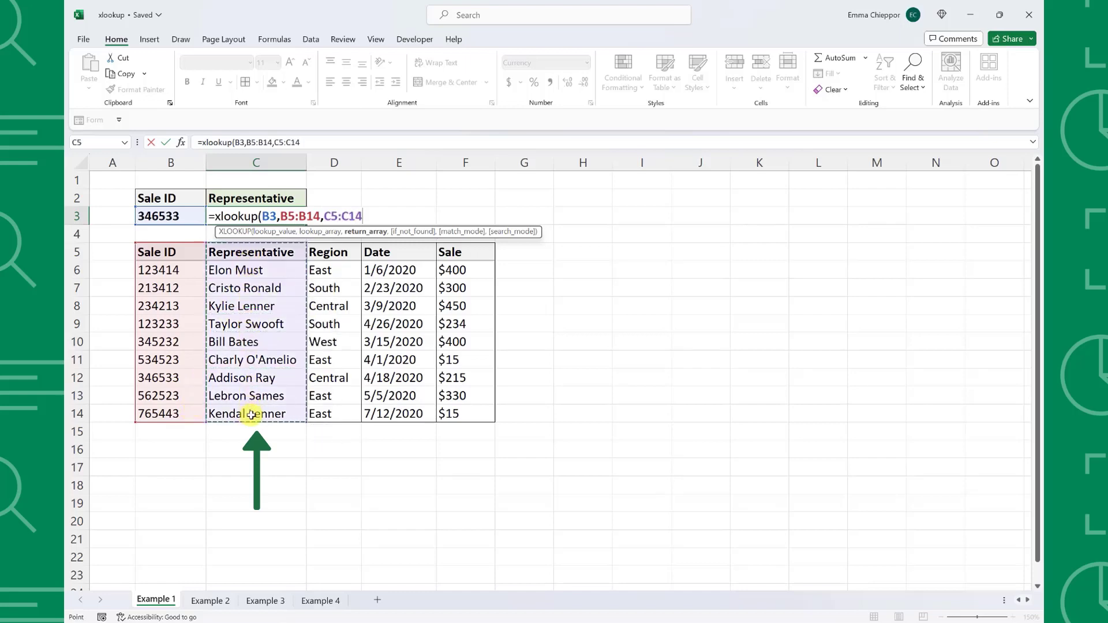
text())
key(Return)
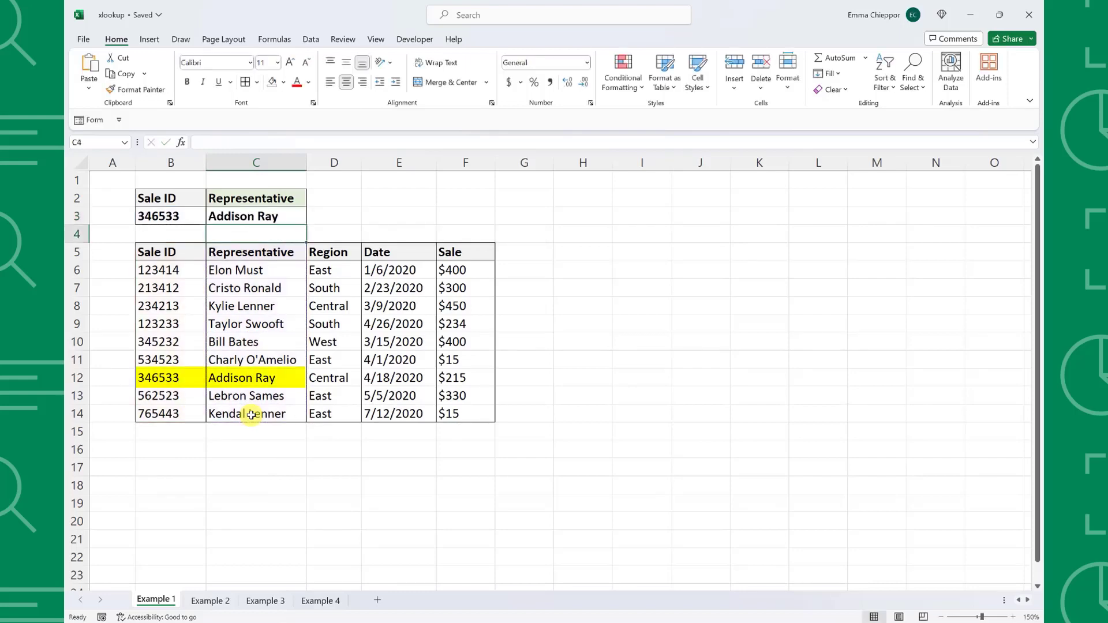
key(Up)
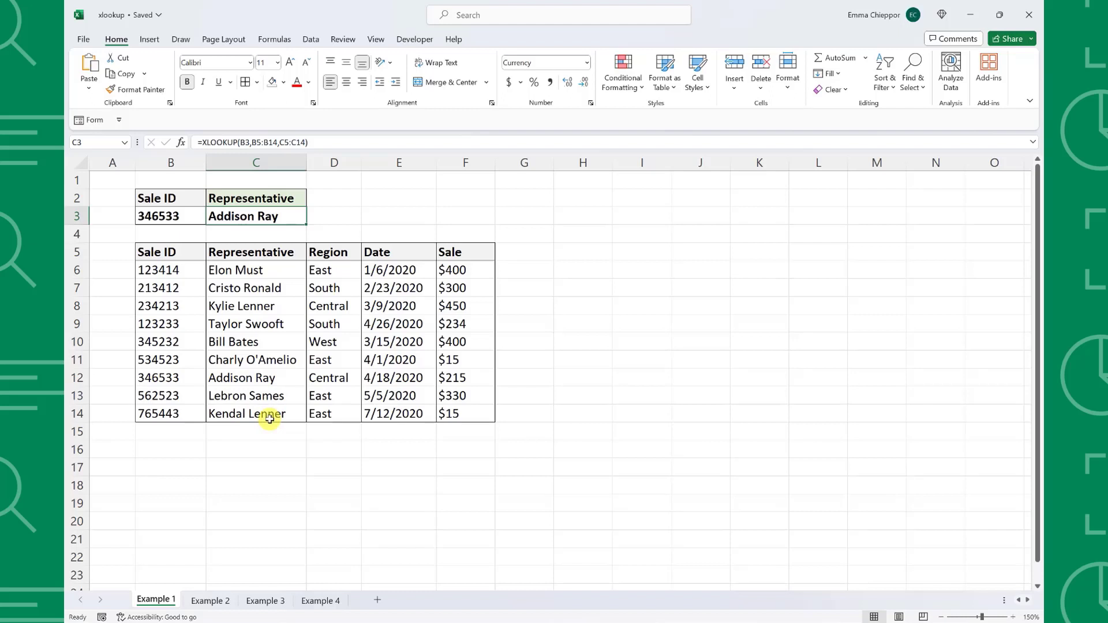
- Replace the lookup Sale ID in B3 with a number that does not occur in the sales table
click(190, 220)
text(125678)
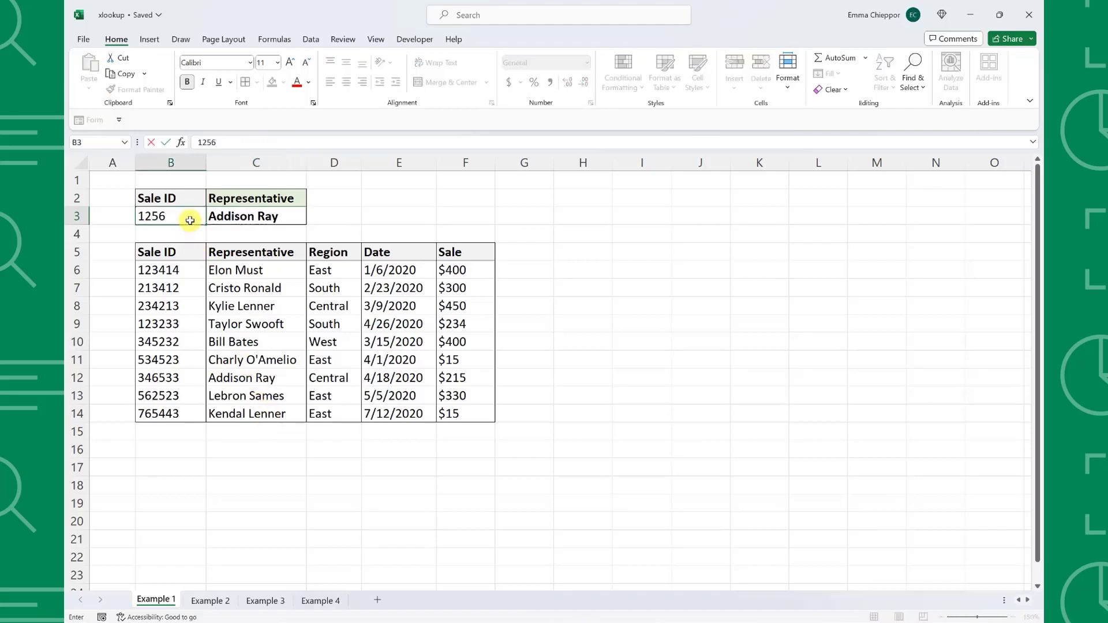
key(Return)
click(190, 220)
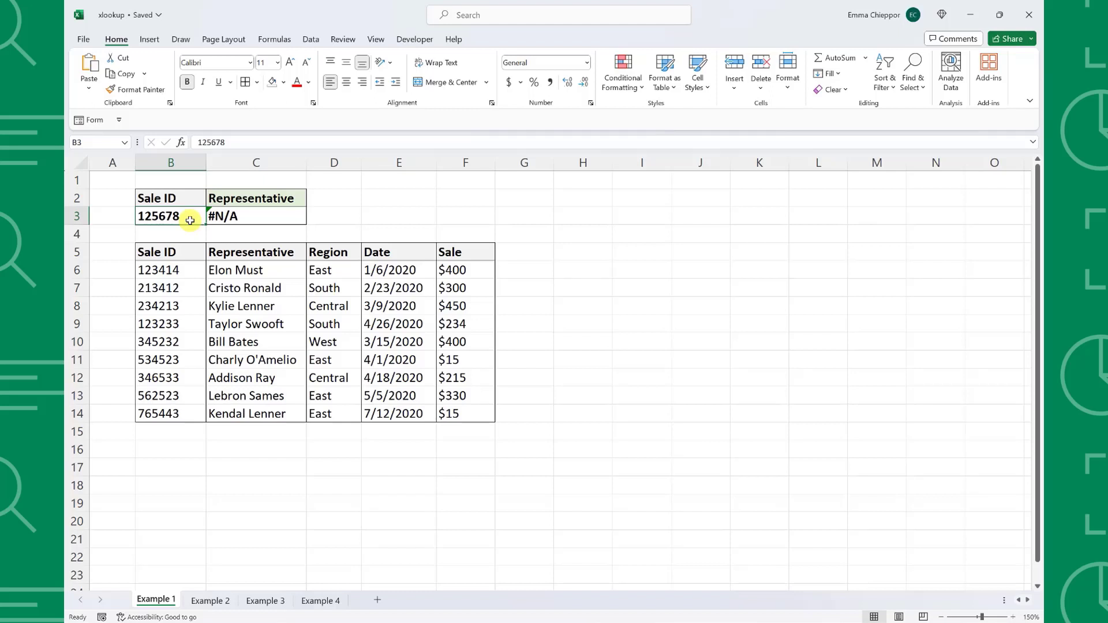
- Add "Does Not Exist" as the if_not_found argument of the XLOOKUP formula in C3
click(255, 216)
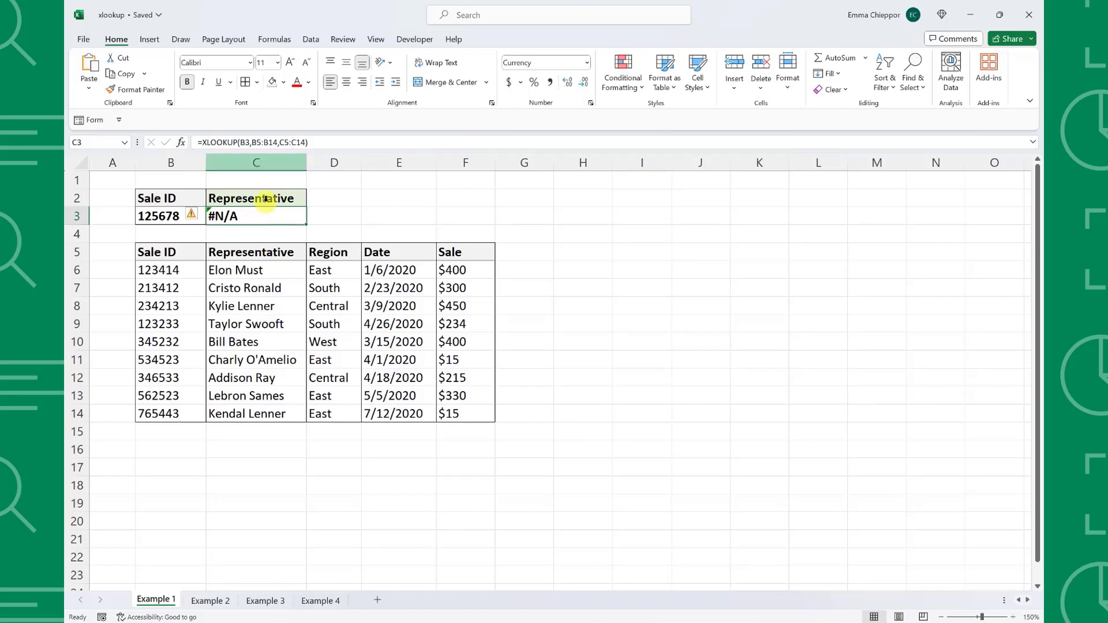
click(308, 144)
text(,)
text("Does)
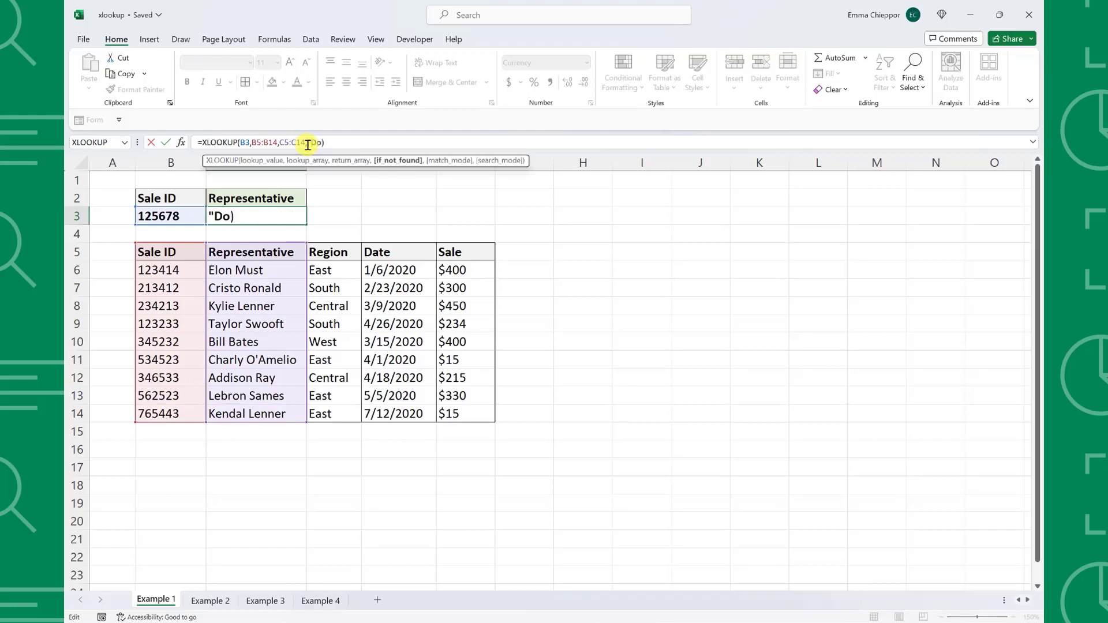
text( Not Exist")
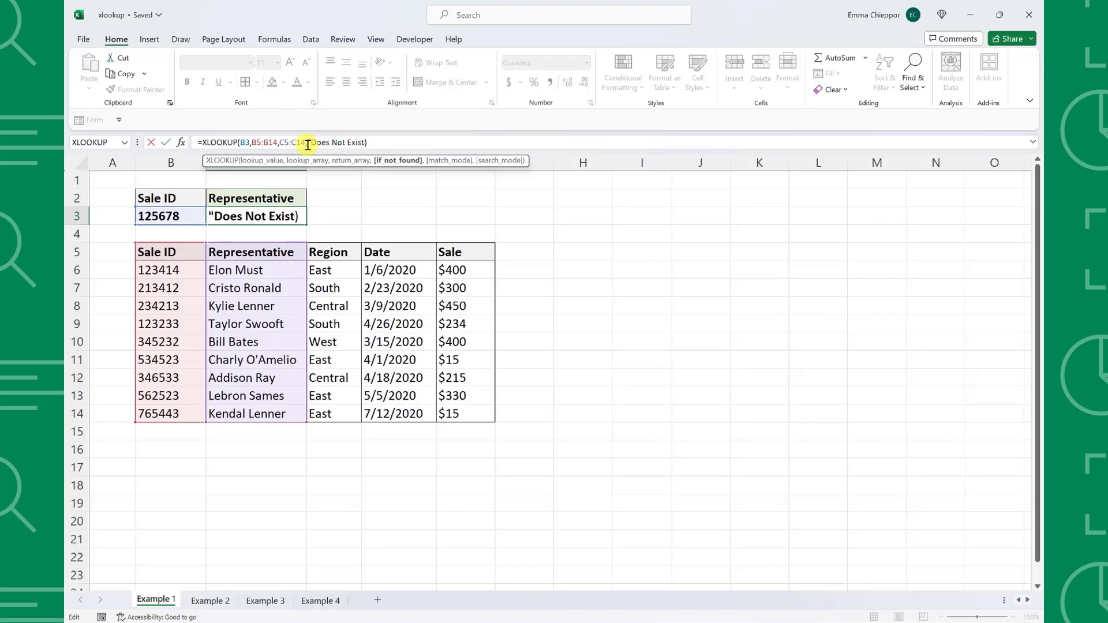
key(ctrl+Return)
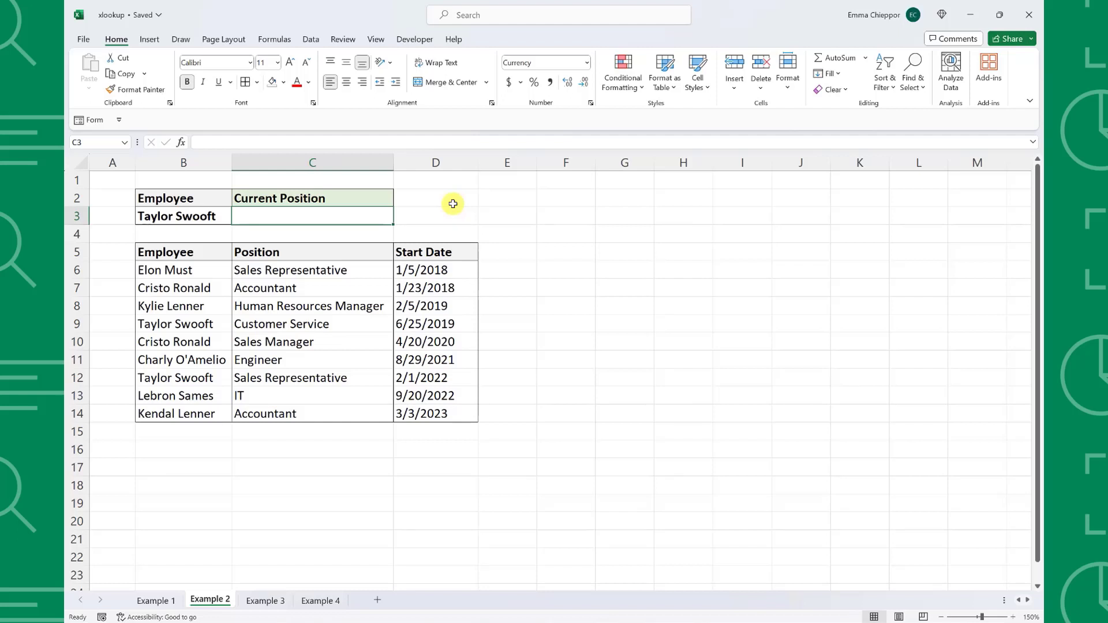
- In C3 under Current Position, enter =XLOOKUP(B3,B5:B14,C5:C14,,,-1) to look up the employee's position searching last-to-first
text(=xl)
key(Tab)
click(222, 217)
text(,)
drag(222, 252, 227, 411)
text(,)
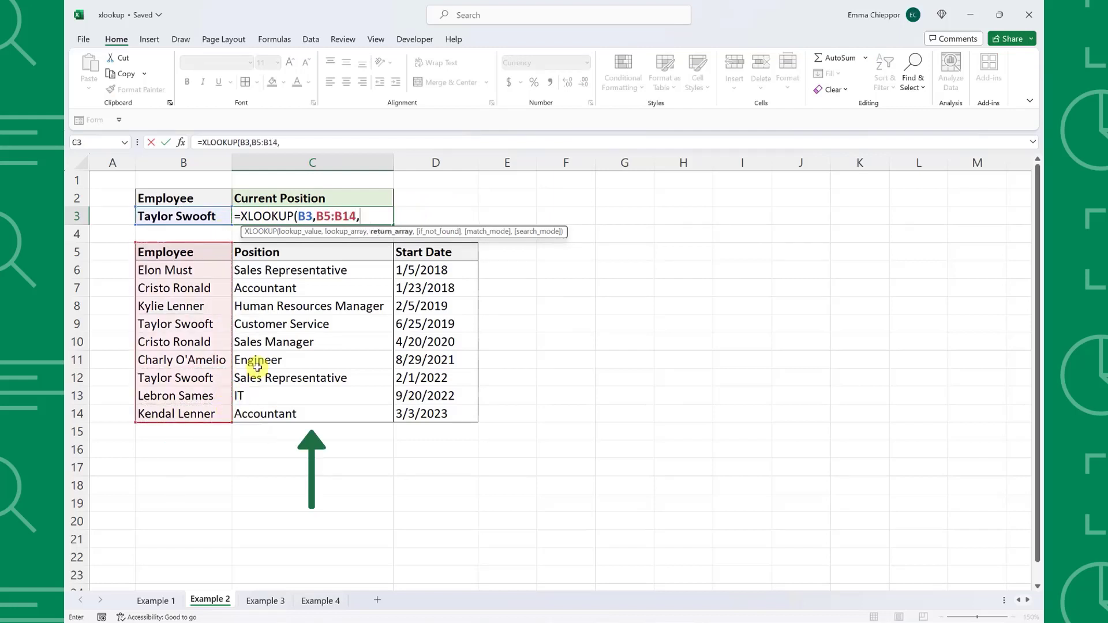
drag(294, 252, 306, 411)
text(,,,)
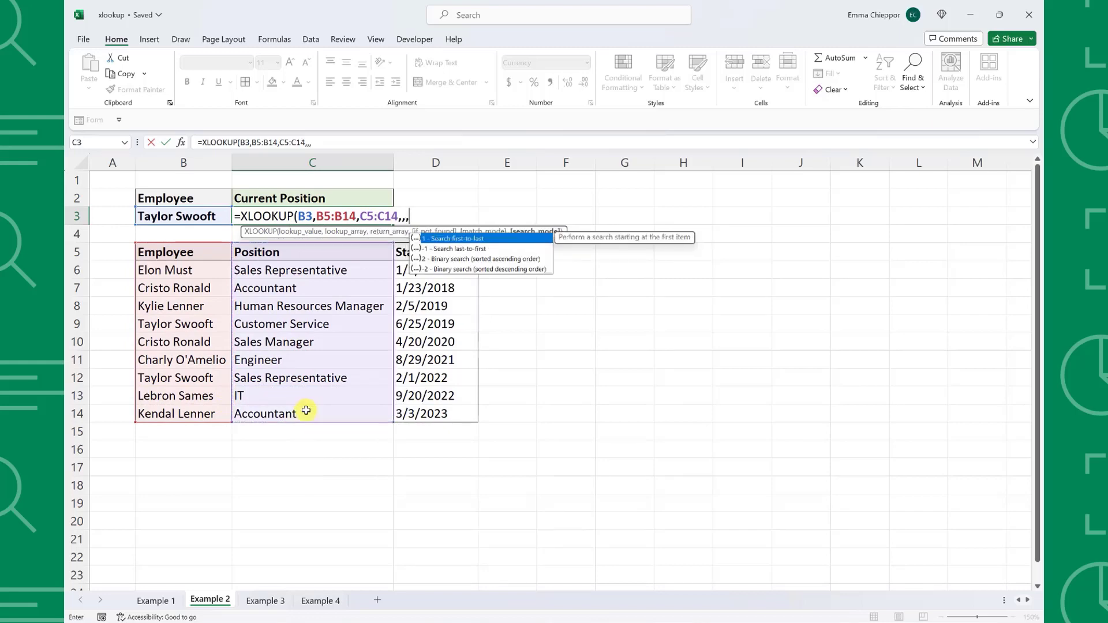
text(-1)
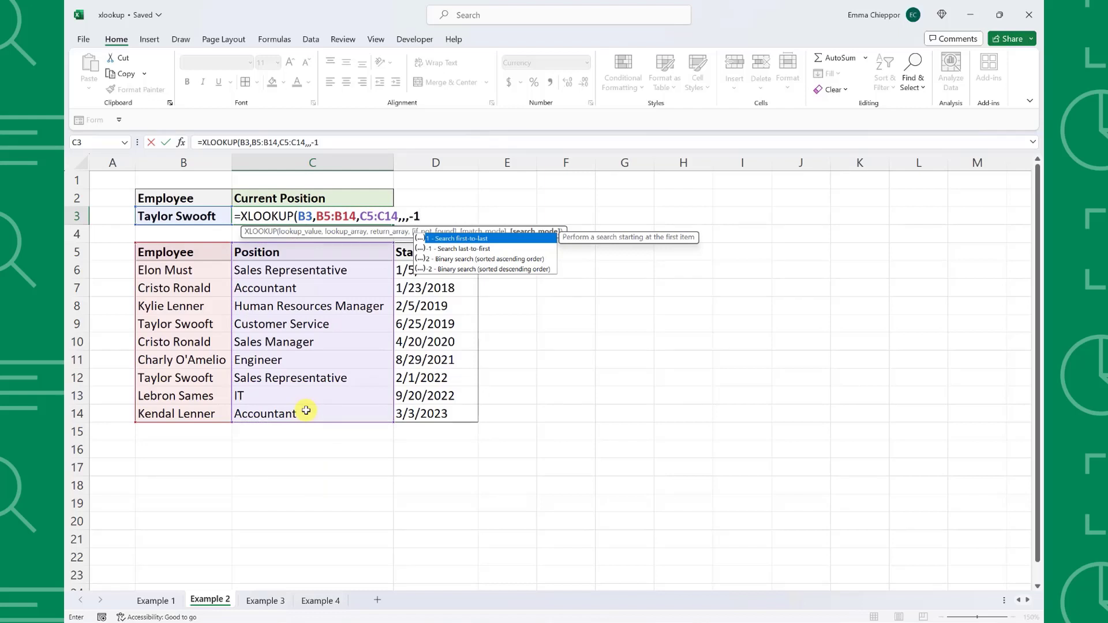
text())
key(Return)
key(Up)
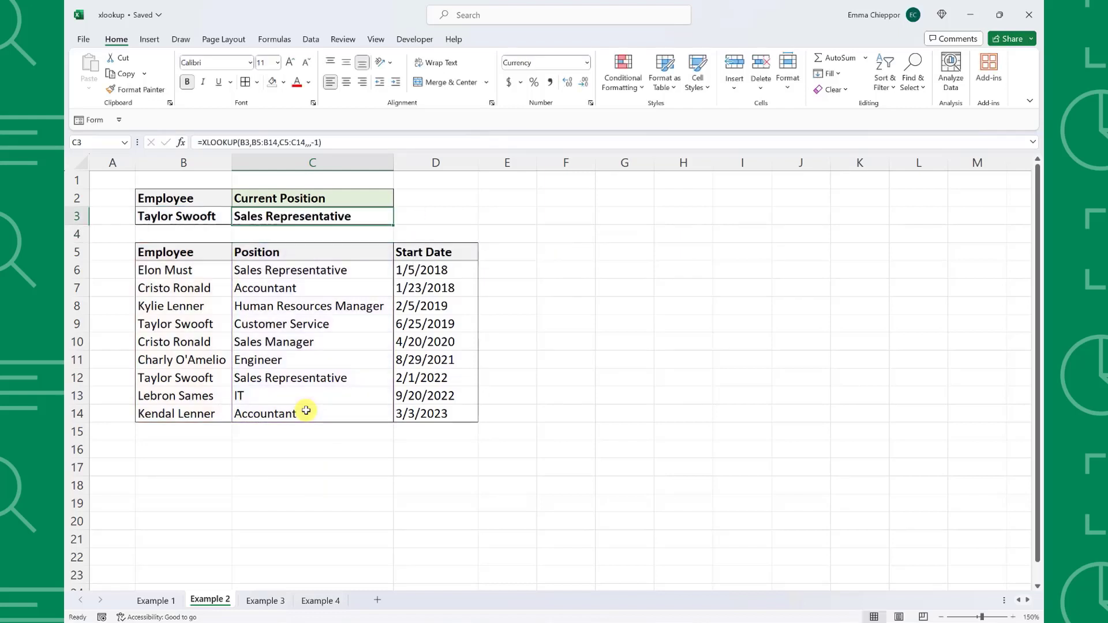
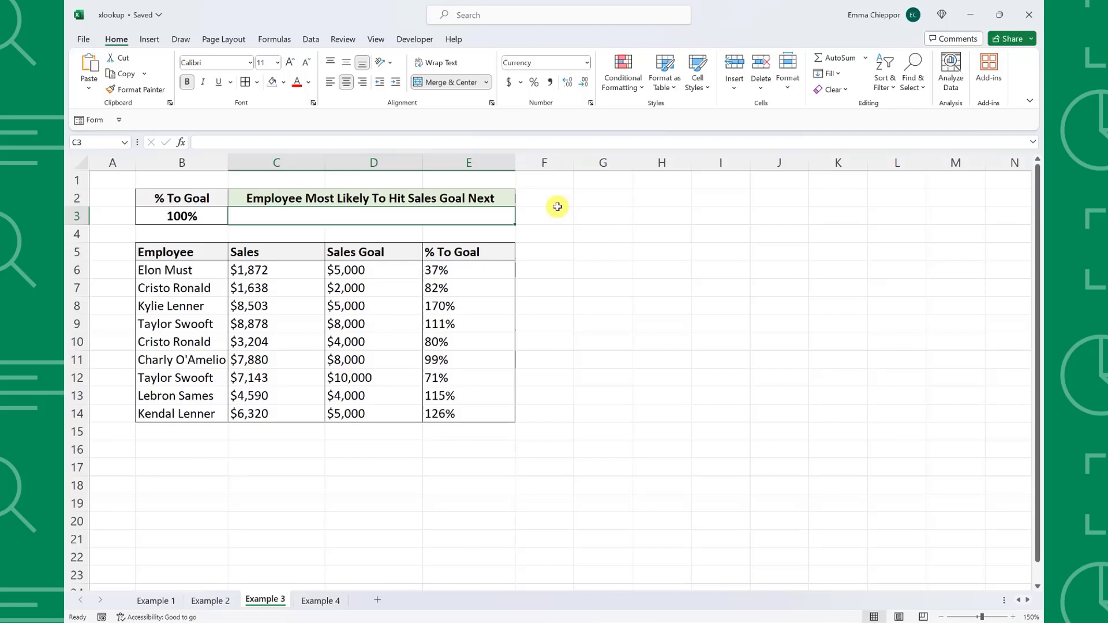
- In C3, enter =XLOOKUP(B3,E5:E14,B5:B14,,-1) to find the employee with an exact match or next smaller % To Goal
text(=xl)
key(Tab)
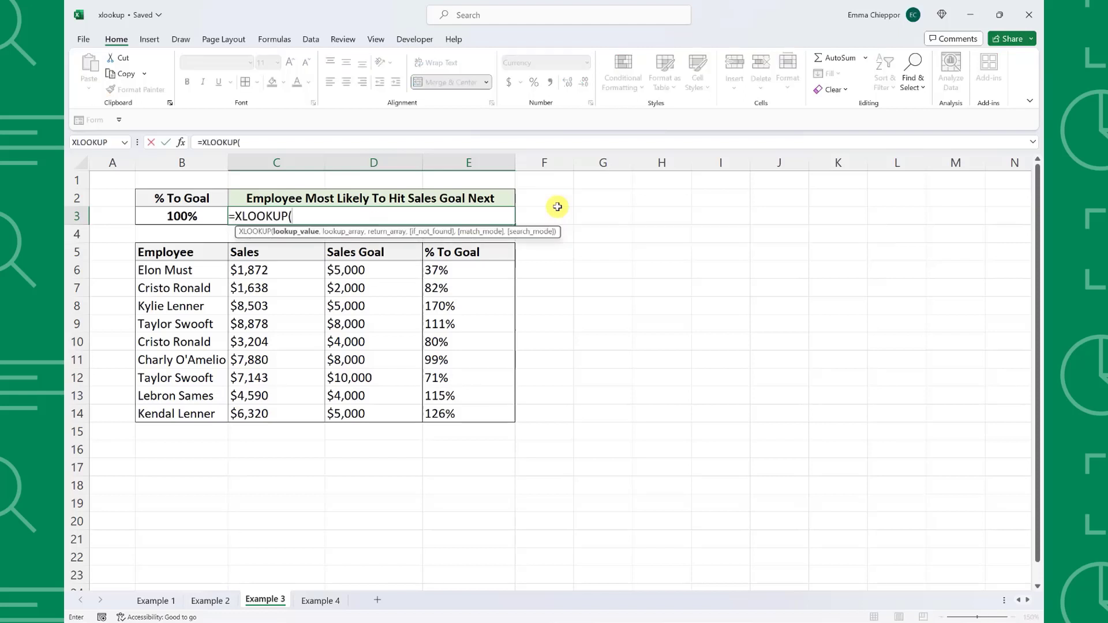
click(207, 215)
text(,)
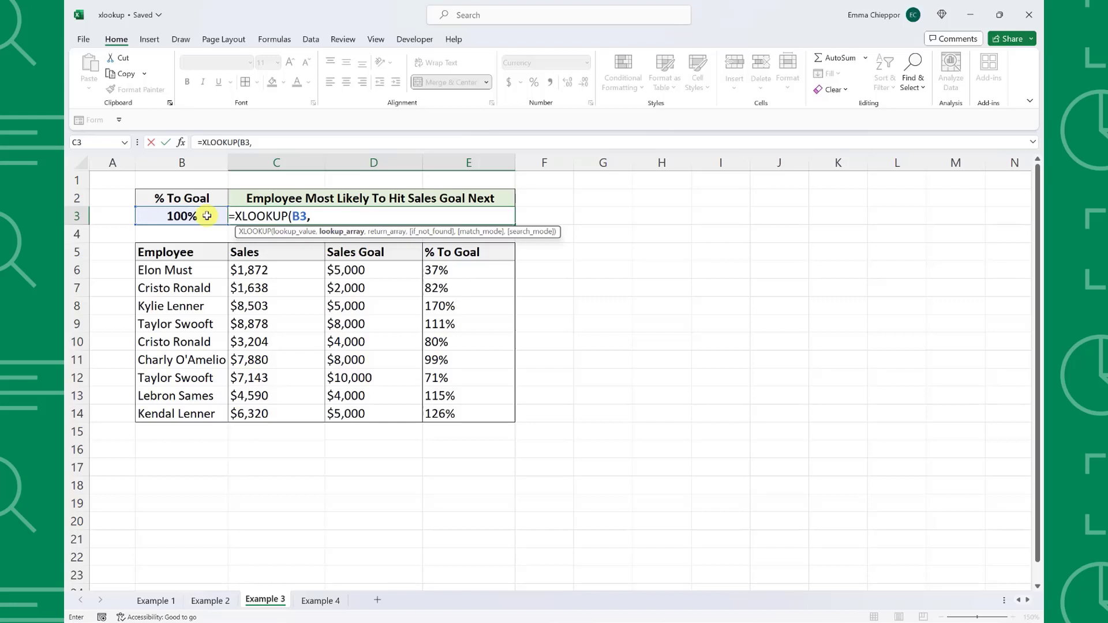
drag(434, 252, 453, 413)
text(,)
drag(208, 259, 218, 415)
text(,)
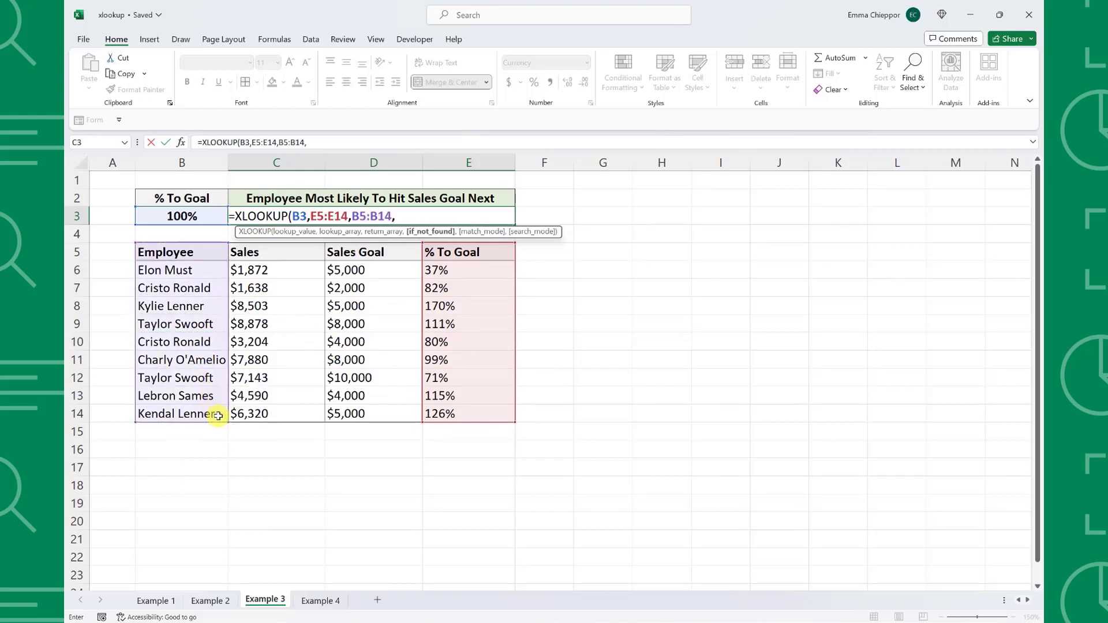
text(,)
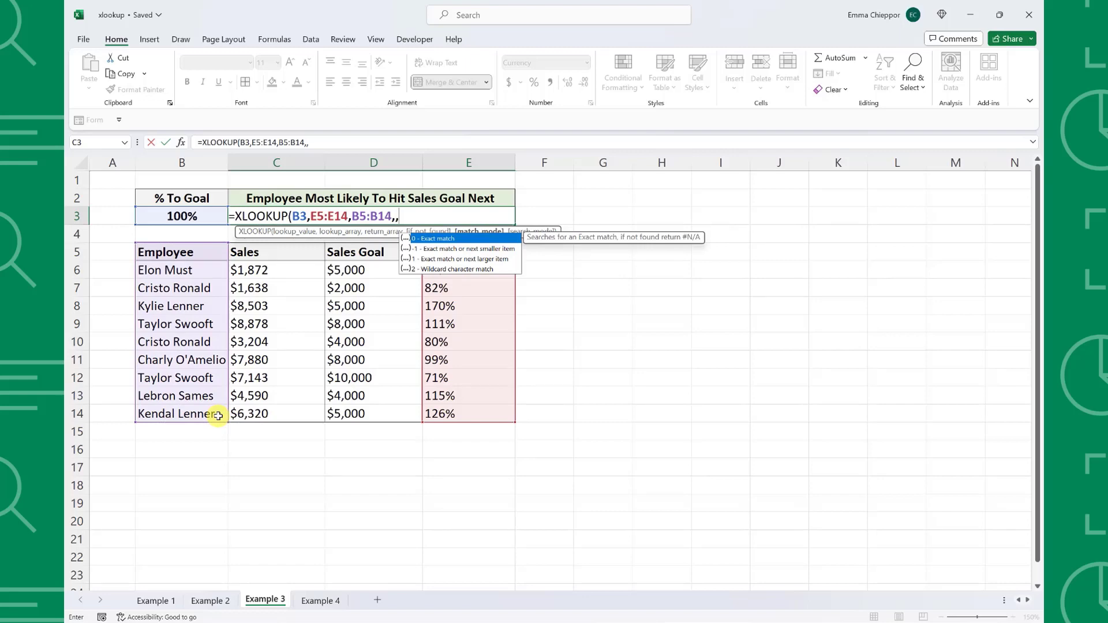
text(-1)
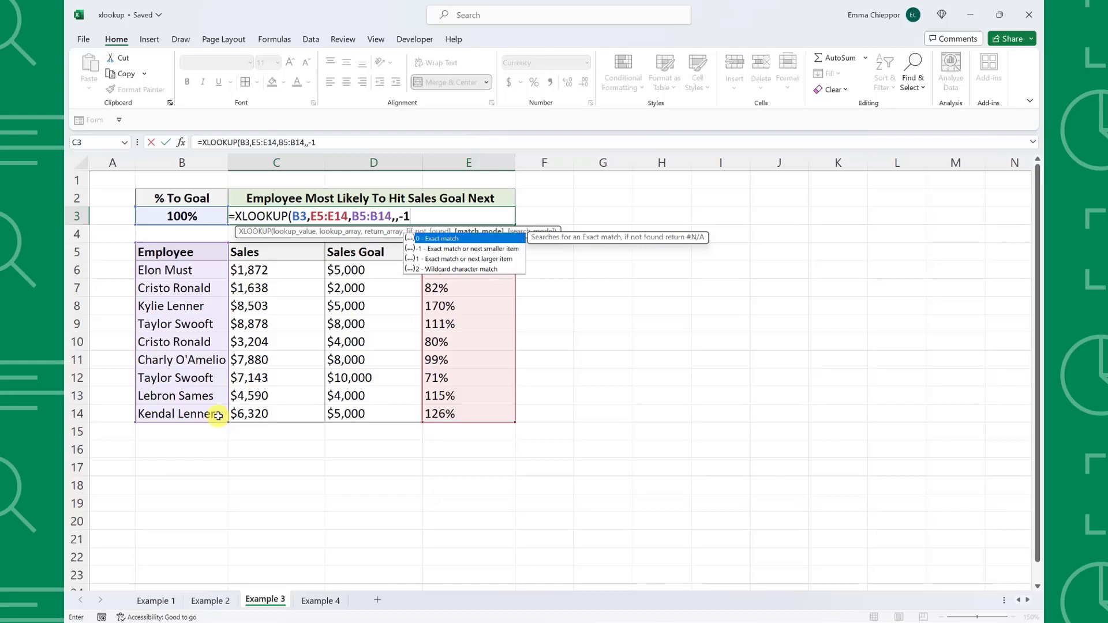
text())
key(Return)
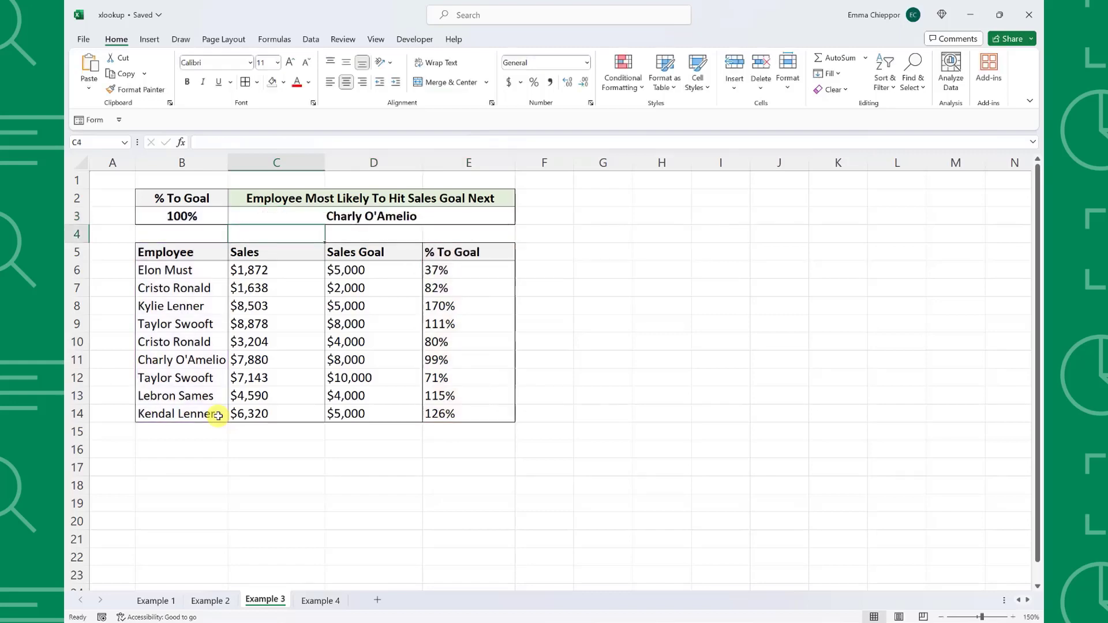
key(Up)
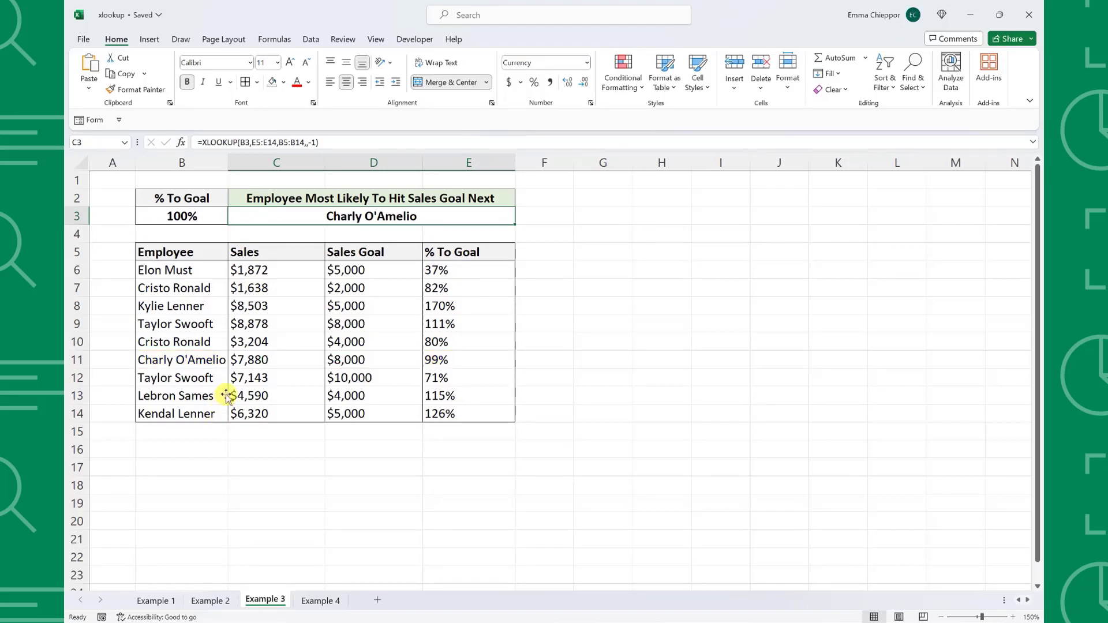
- Change the match_mode argument of the C3 formula to 1, exact match or next larger item
click(316, 144)
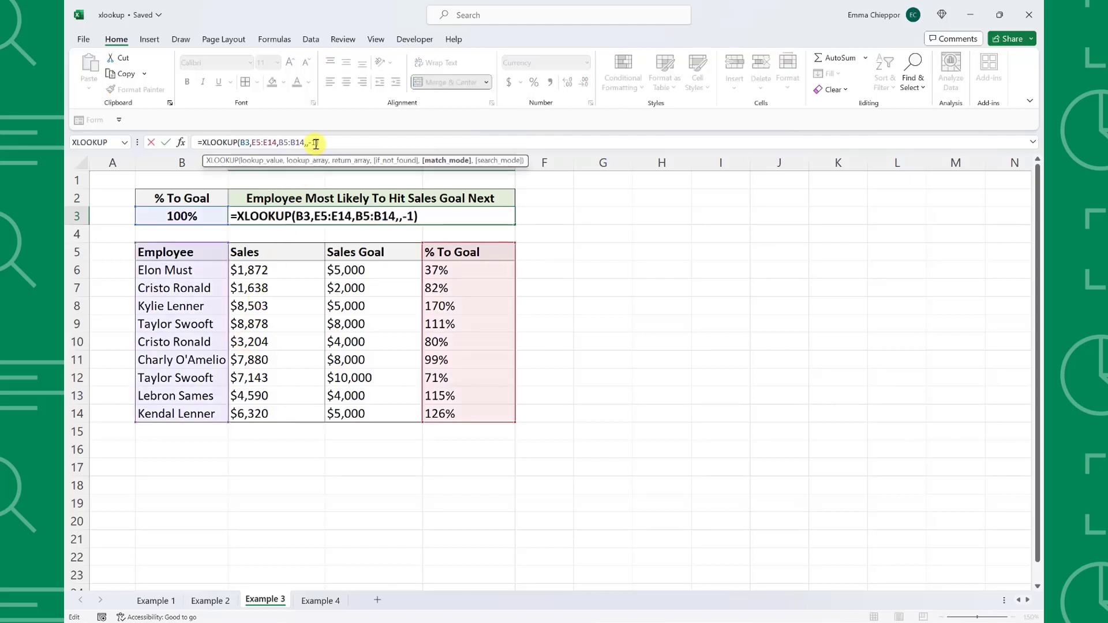
key(BackSpace)
key(BackSpace)
text(1)
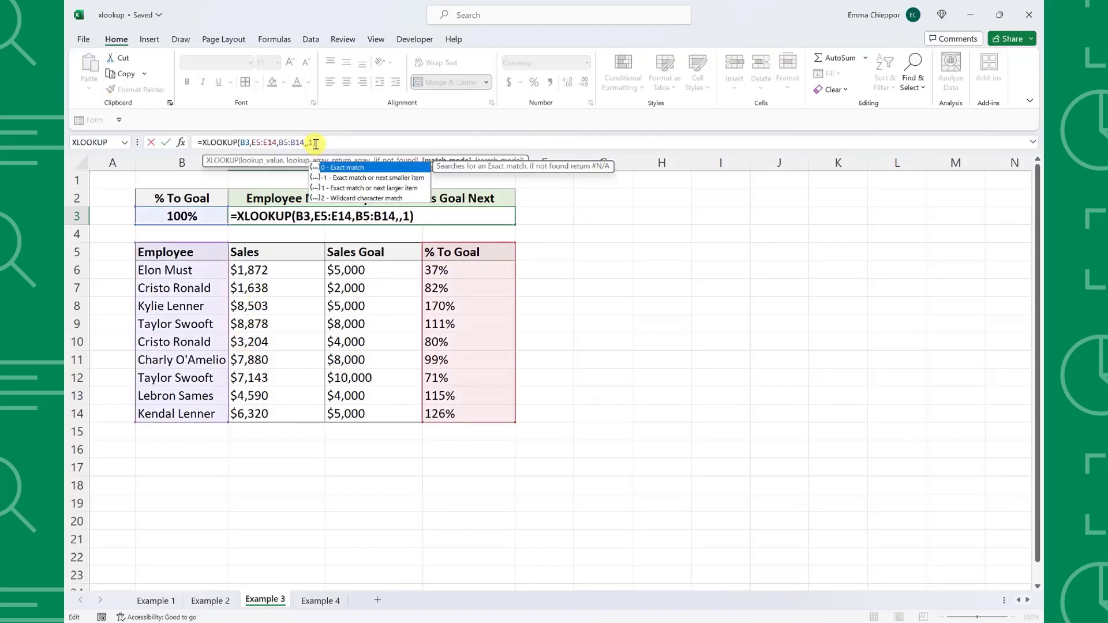
key(Return)
key(Up)
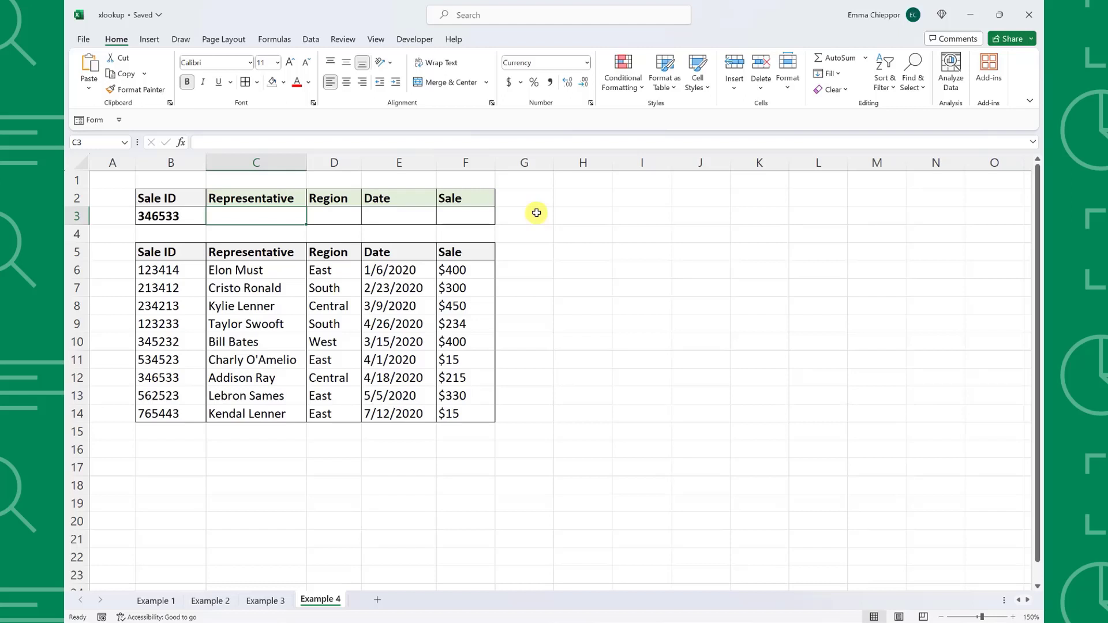
- In C3, enter =XLOOKUP(B3,B5:B14,C5:F14) to return the representative, region, date and sale for the Sale ID in B3
text(=xl)
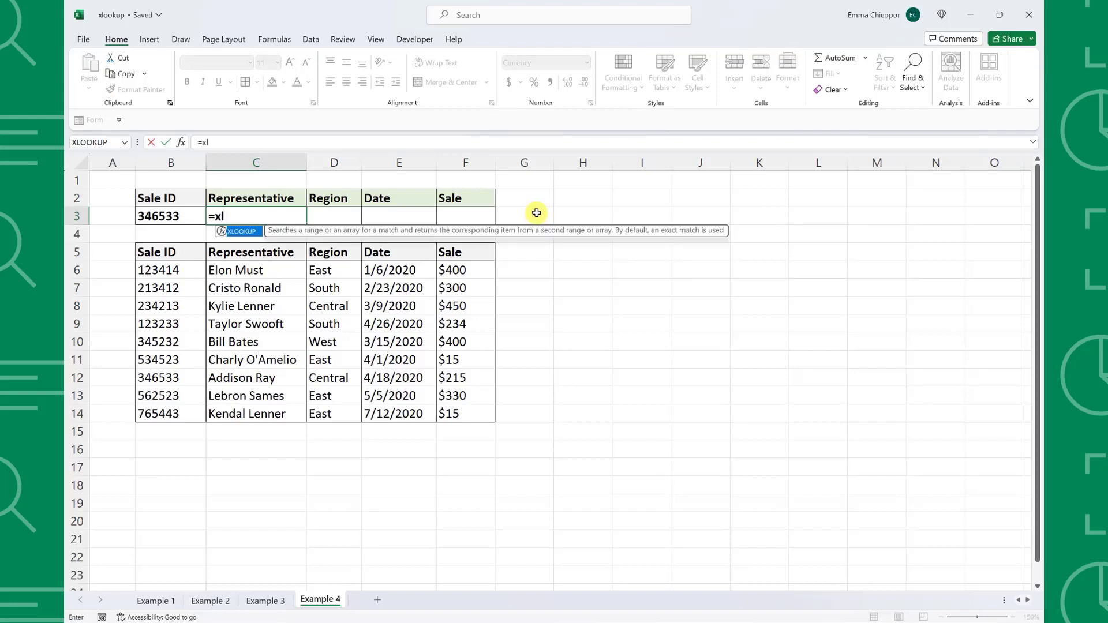
key(Tab)
click(184, 216)
text(,)
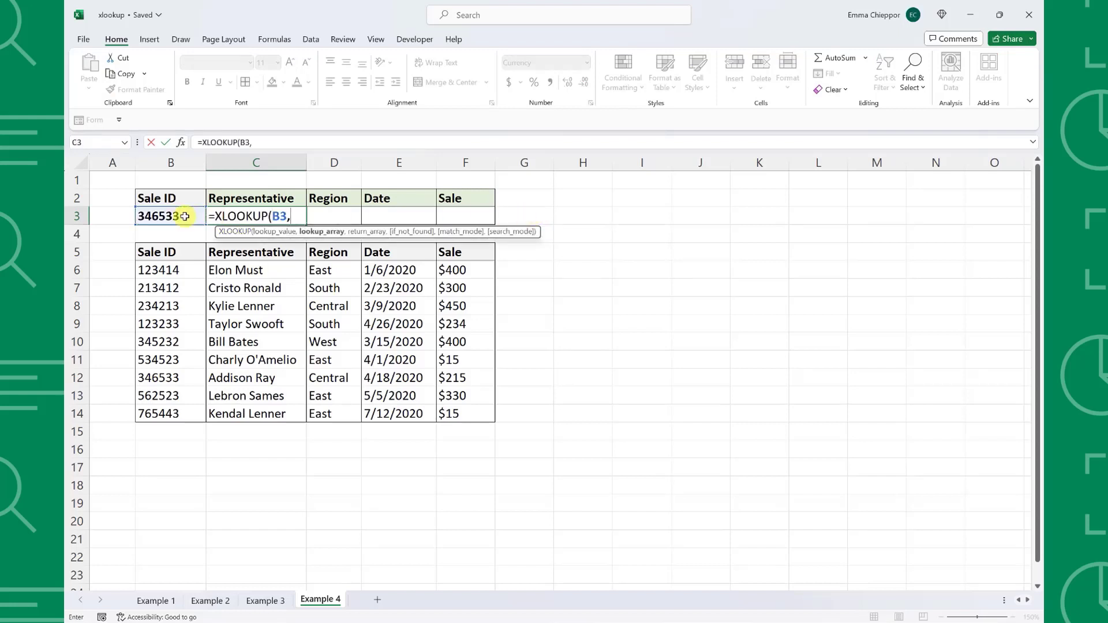
drag(154, 252, 176, 413)
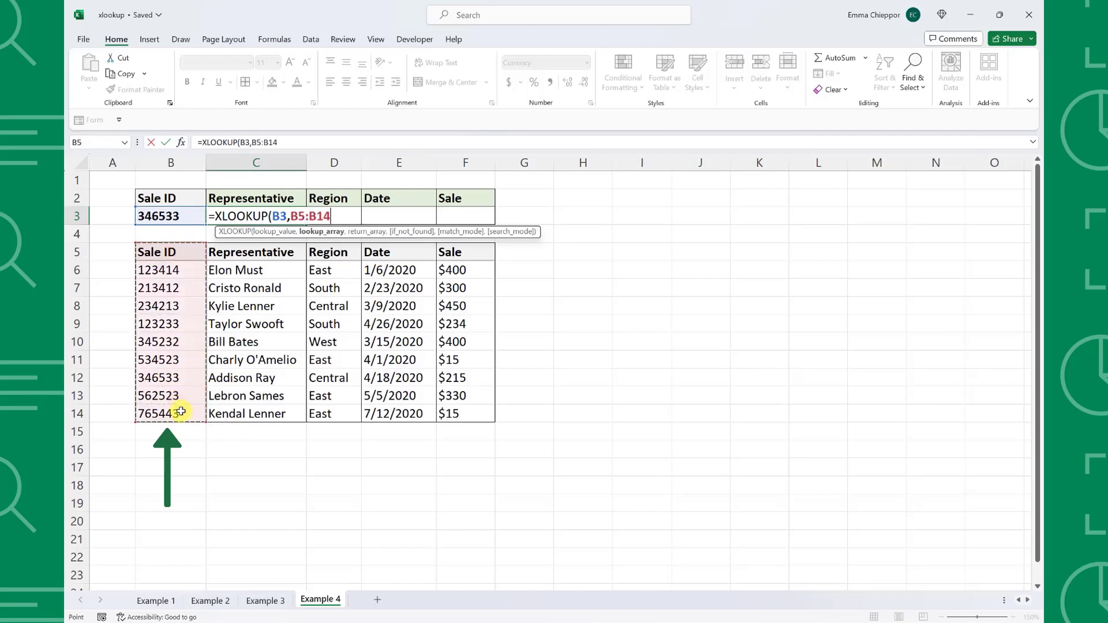
text(,)
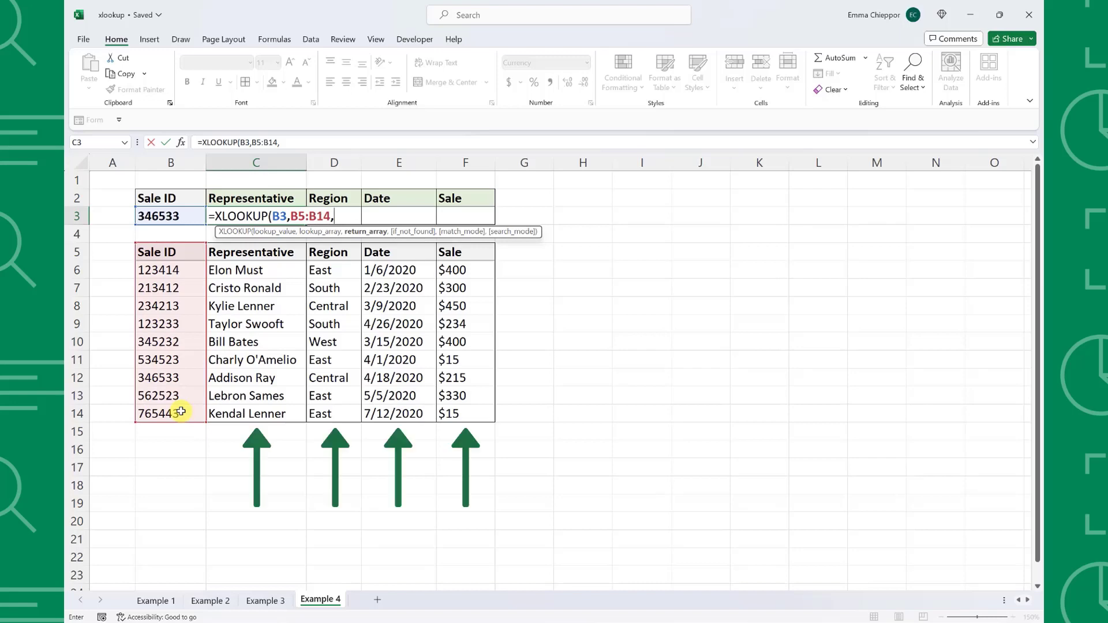
drag(266, 251, 454, 407)
key(Return)
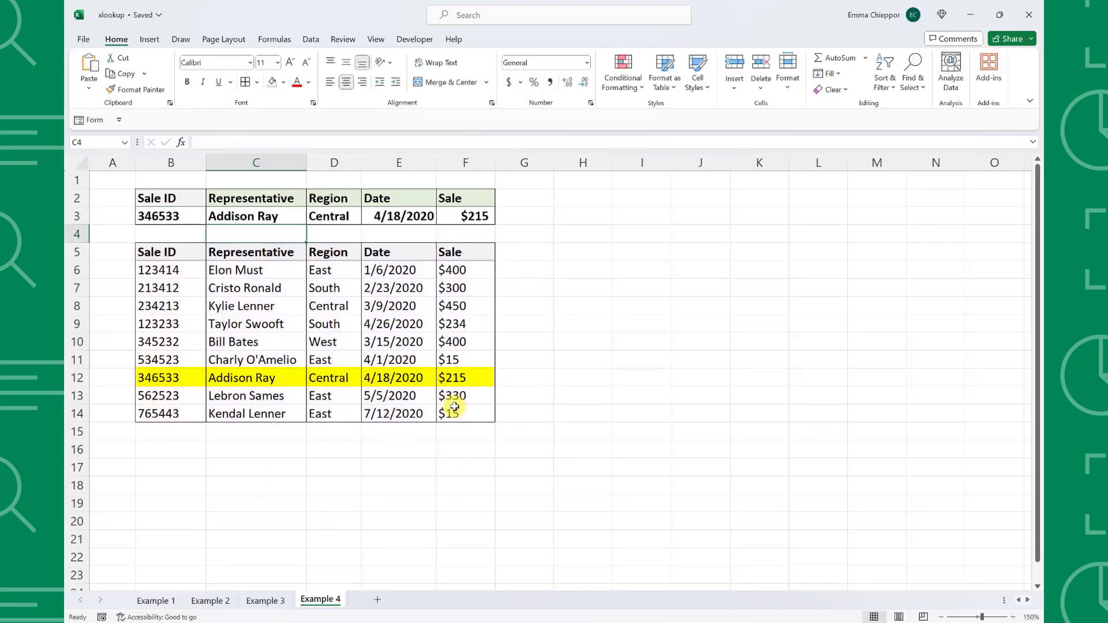
key(Up)
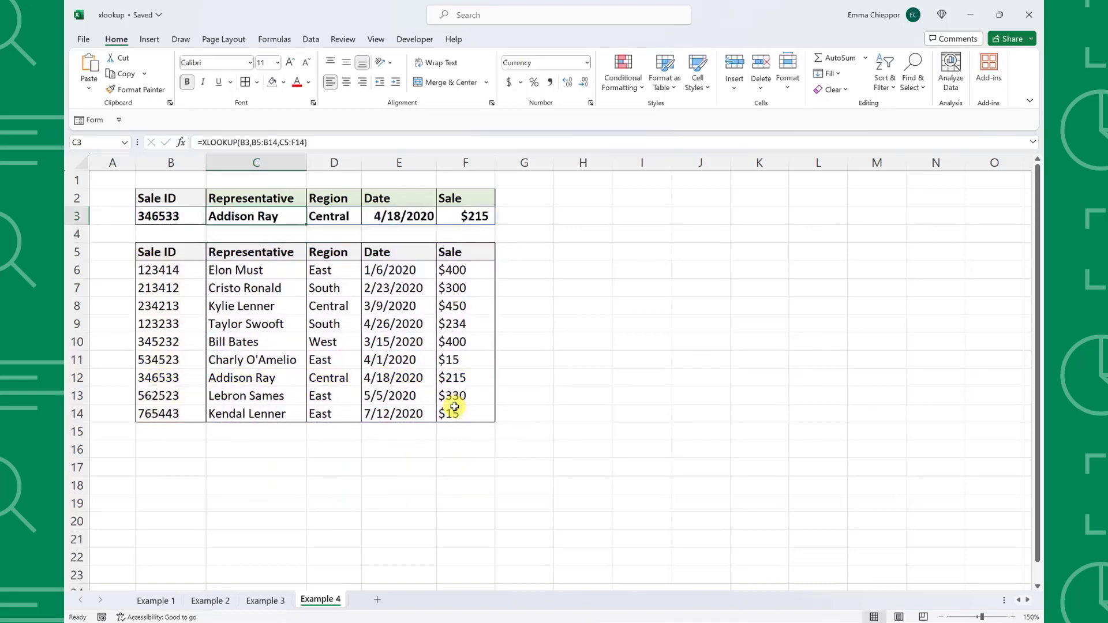